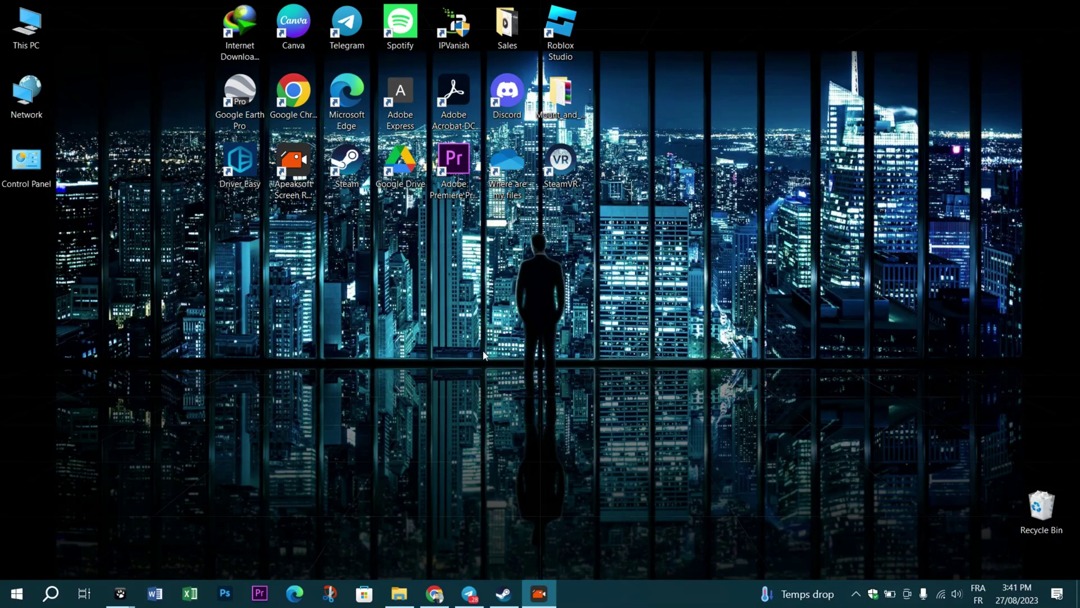
Launch Steam and select Farlight 84 in the library
double_click(346, 169)
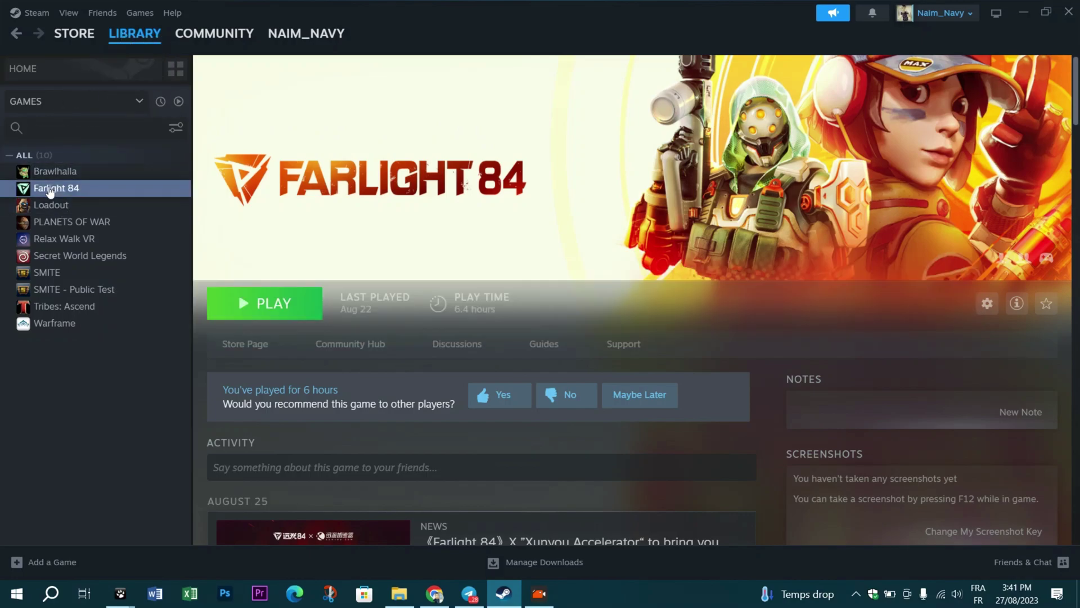
left_click(52, 204)
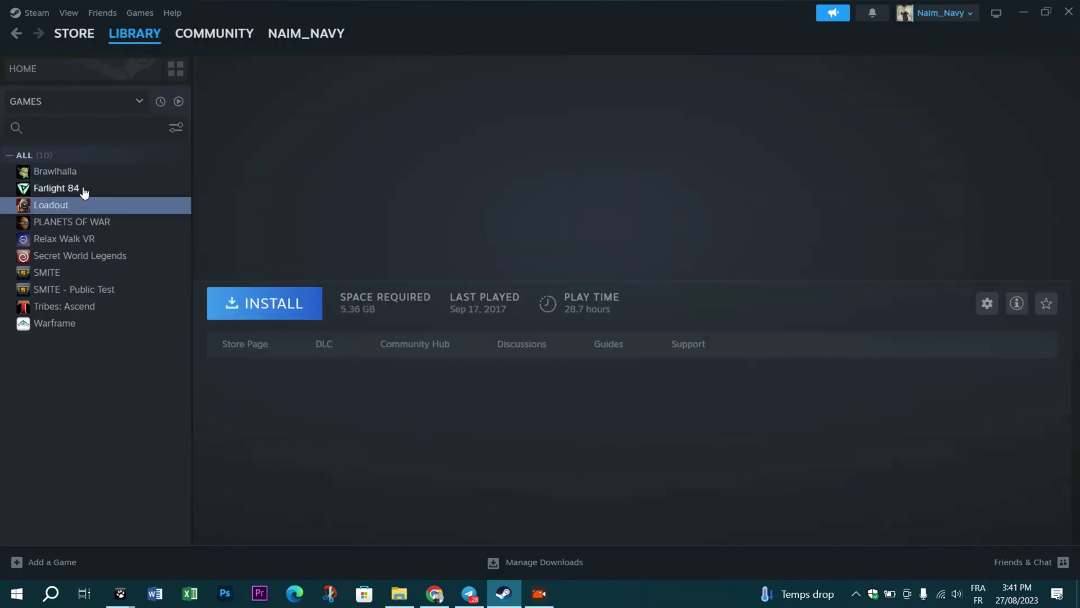
left_click(71, 188)
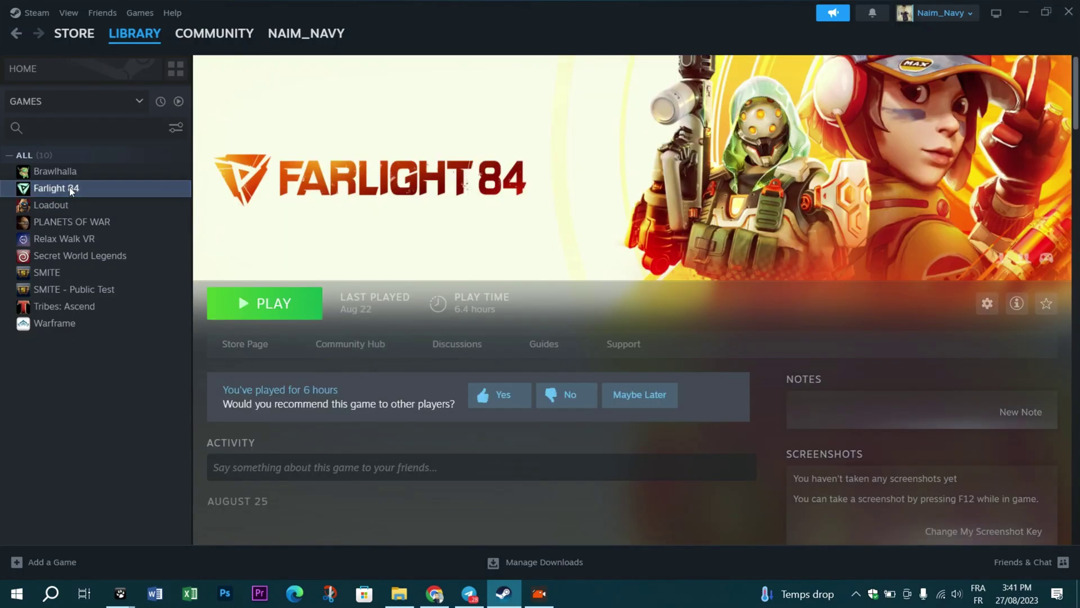
Browse Farlight 84's installed files through its Properties
right_click(68, 188)
left_click(111, 296)
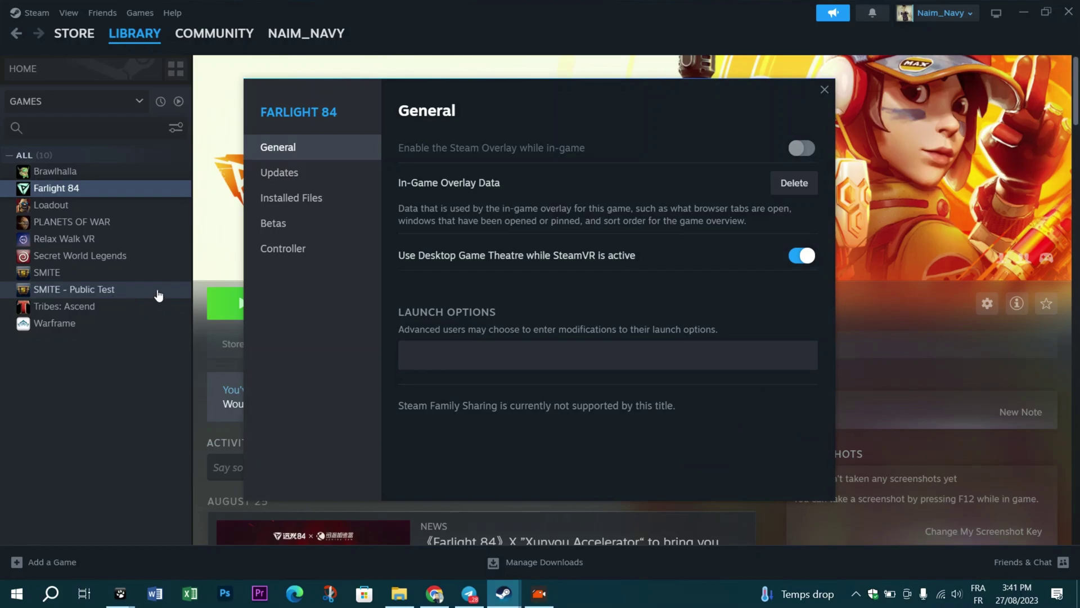
left_click(302, 197)
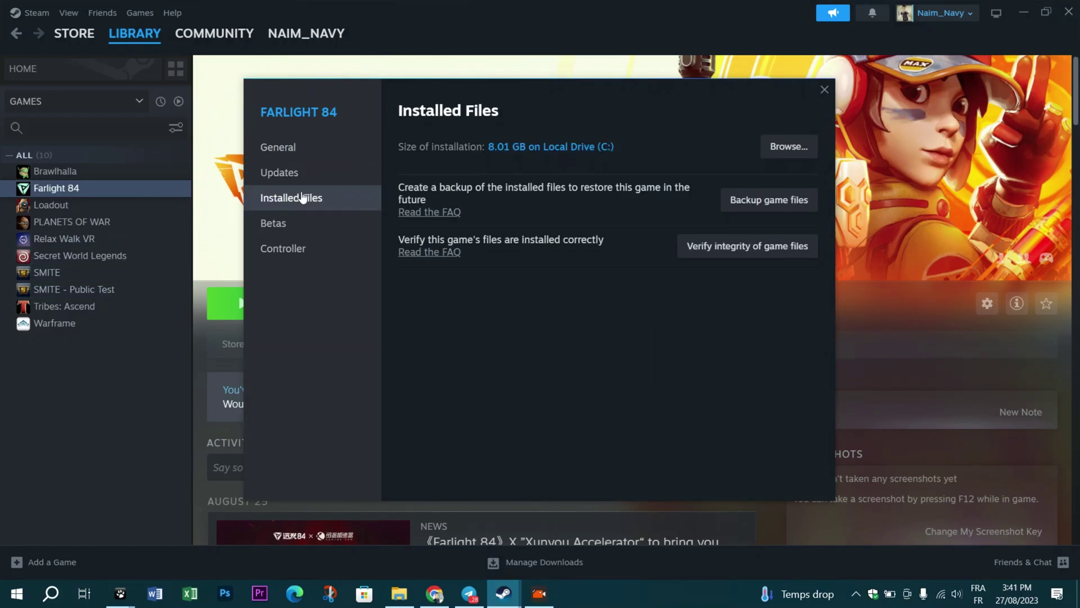
left_click(789, 146)
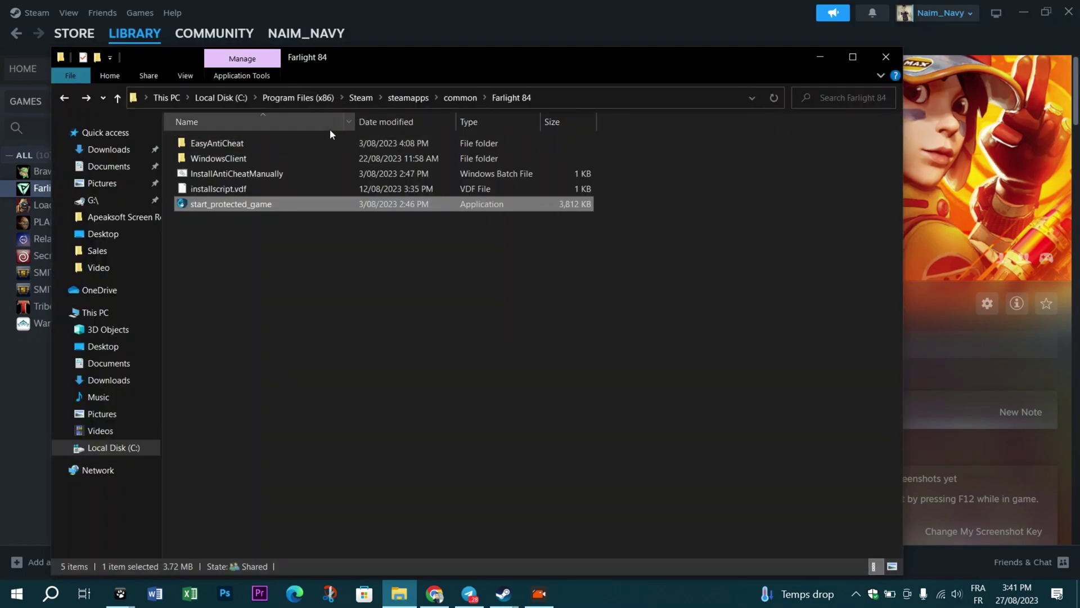
Copy the SolarlandClient application from the WindowsClient folder
double_click(218, 158)
left_click(219, 203)
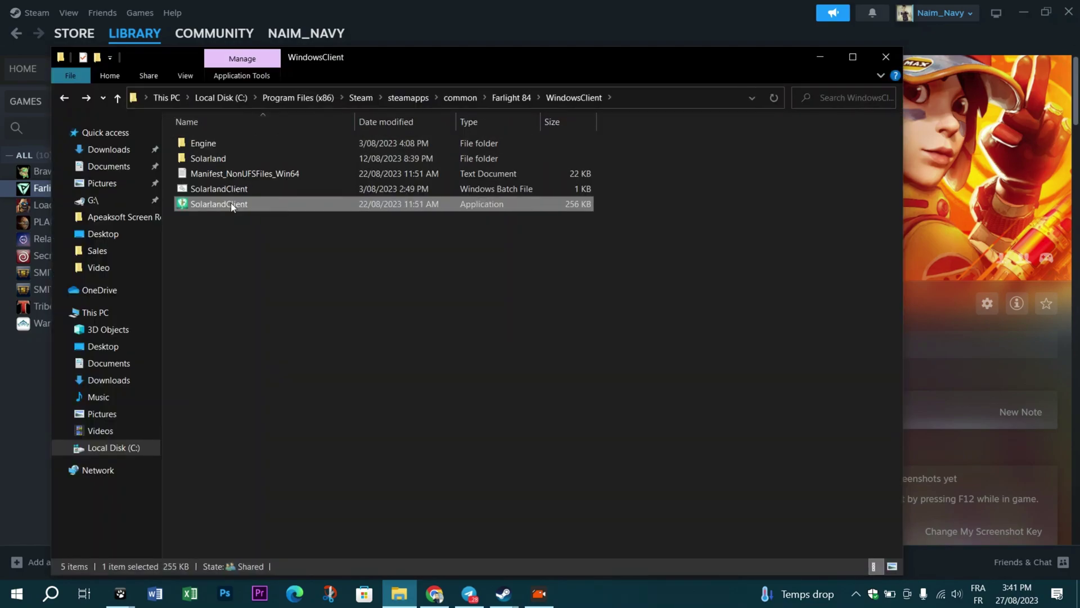
right_click(230, 204)
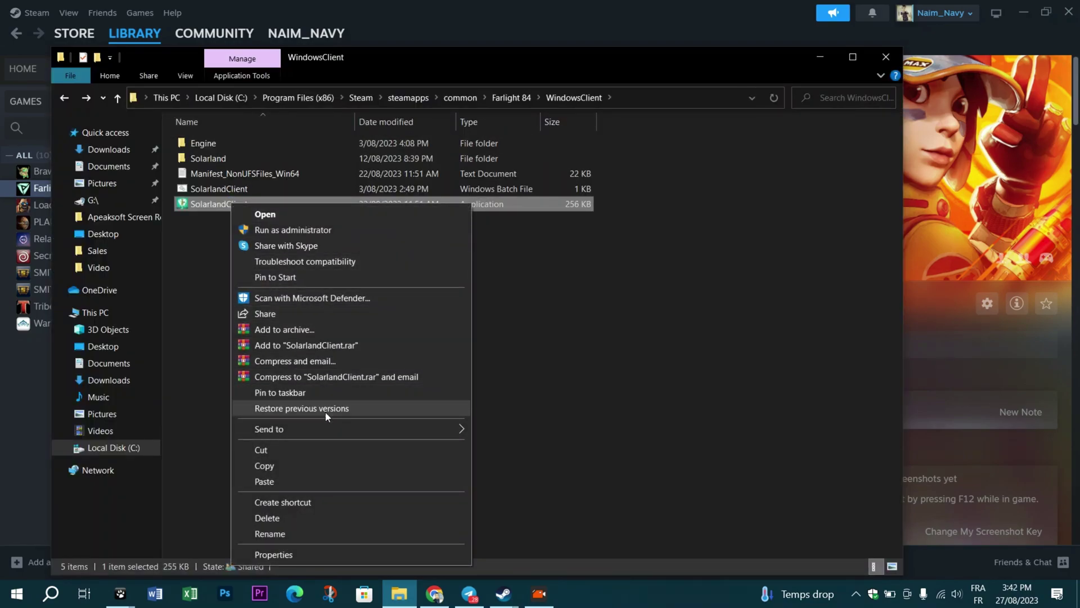
left_click(304, 470)
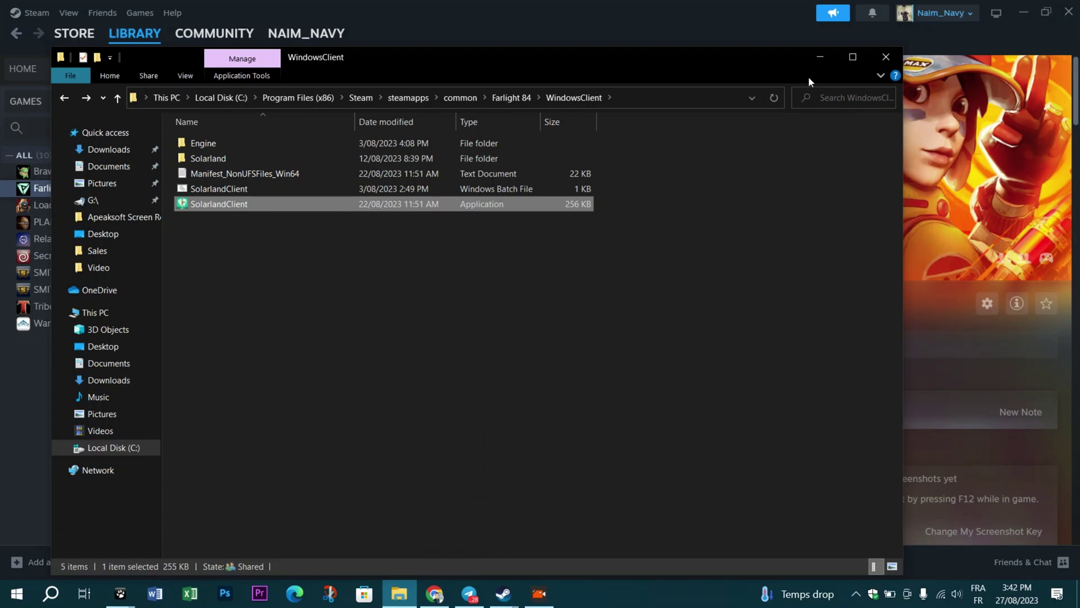
Close Explorer and Properties, paste a SolarlandClient shortcut on the desktop, then delete it
left_click(823, 57)
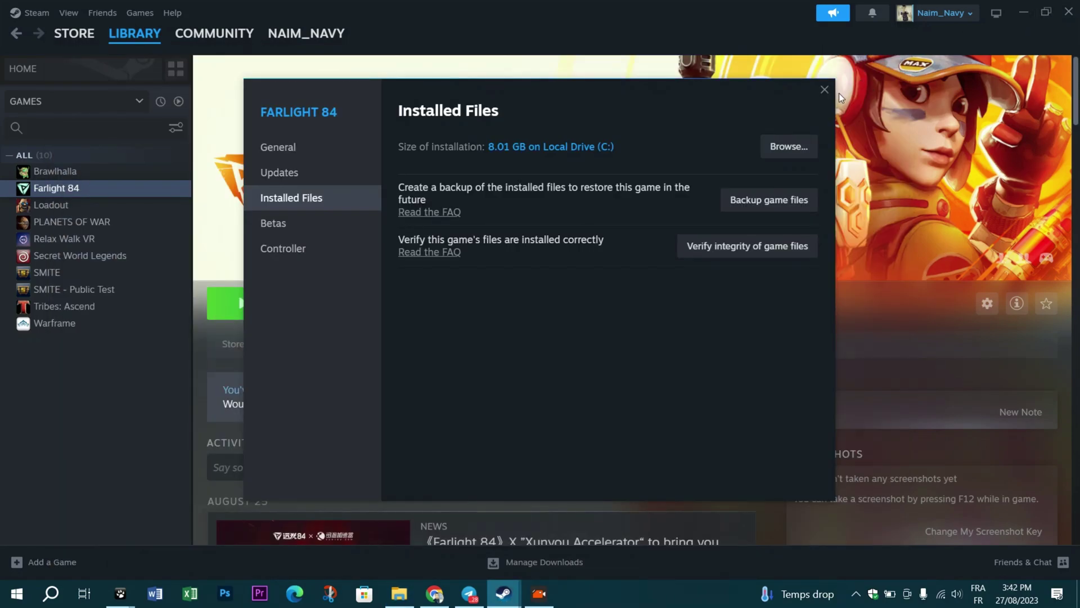
left_click(824, 91)
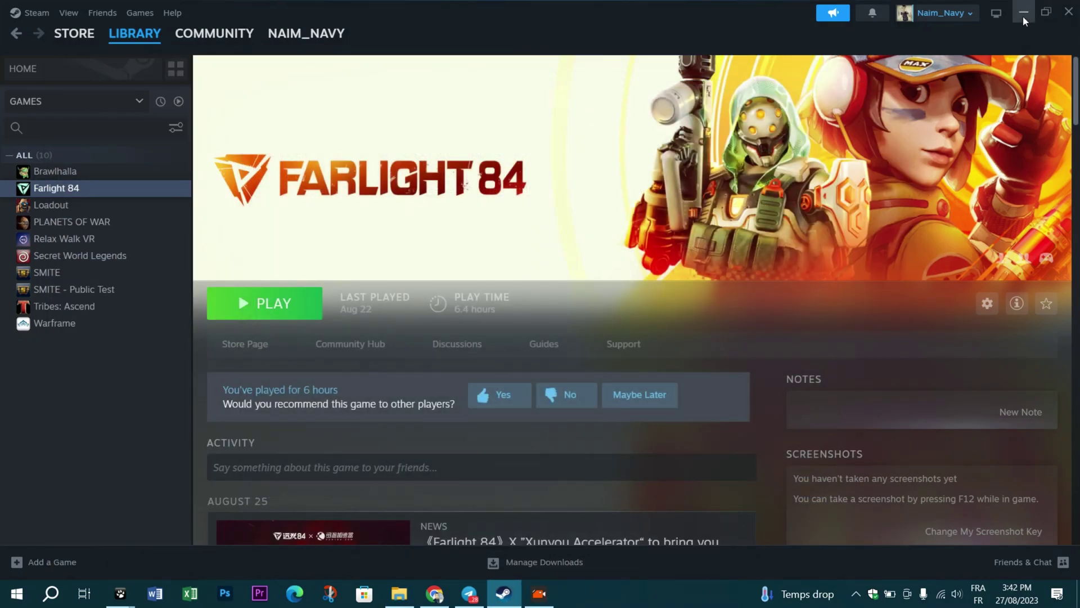
left_click(1023, 16)
right_click(448, 241)
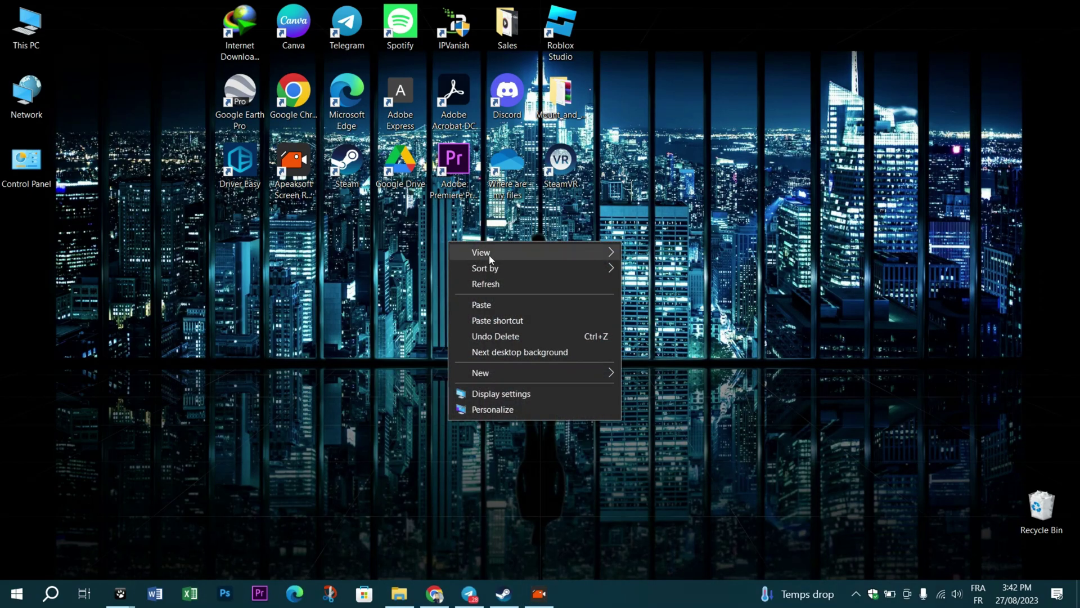
mouse_move(480, 373)
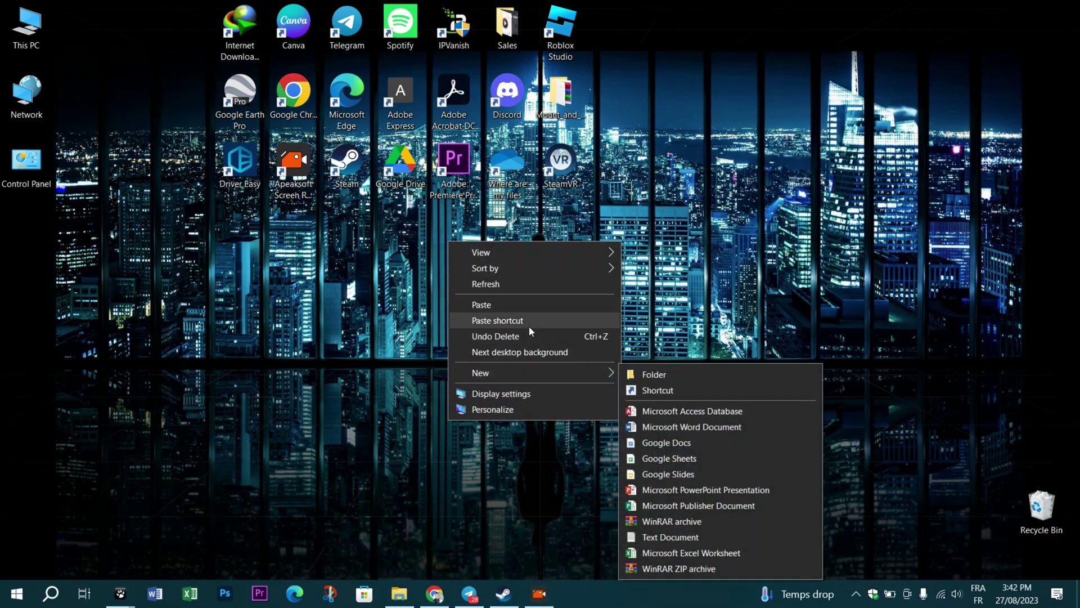
left_click(516, 323)
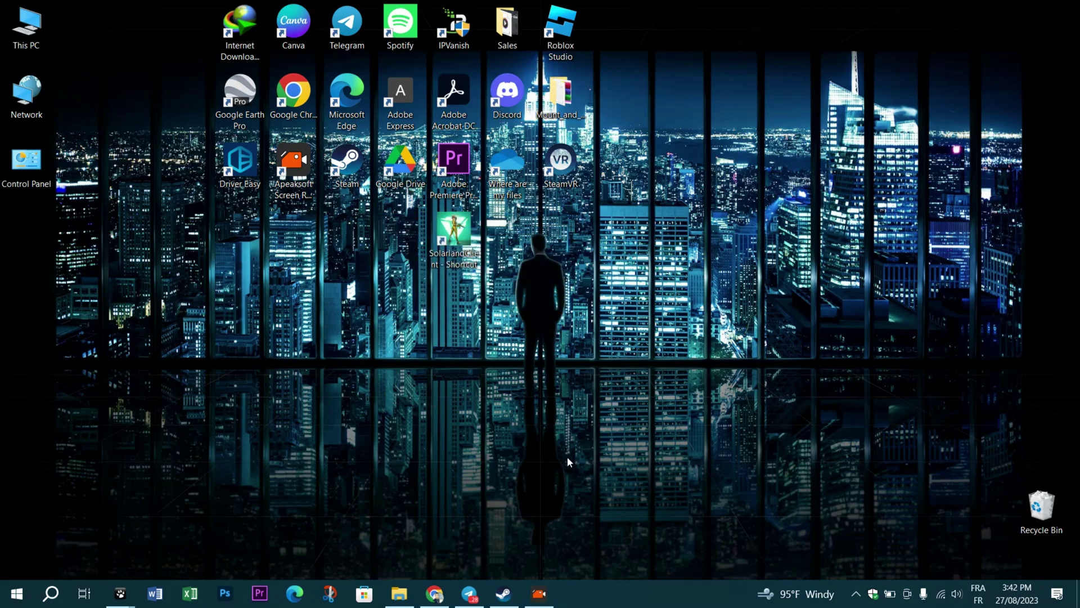
key("Delete")
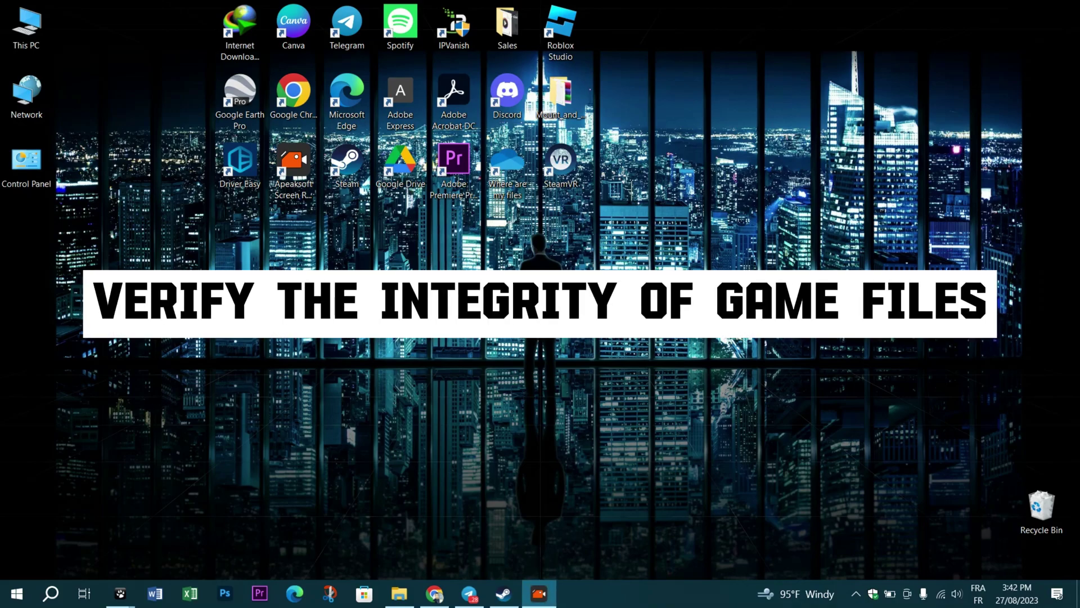
Verify the integrity of Farlight 84's game files under Properties > Installed Files
left_click(503, 593)
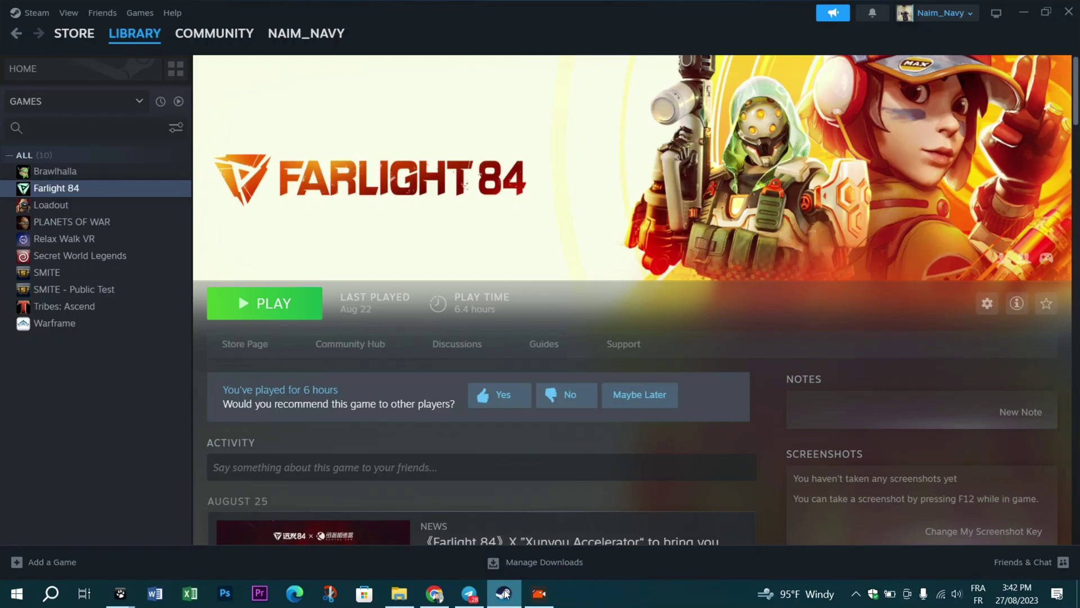
right_click(72, 188)
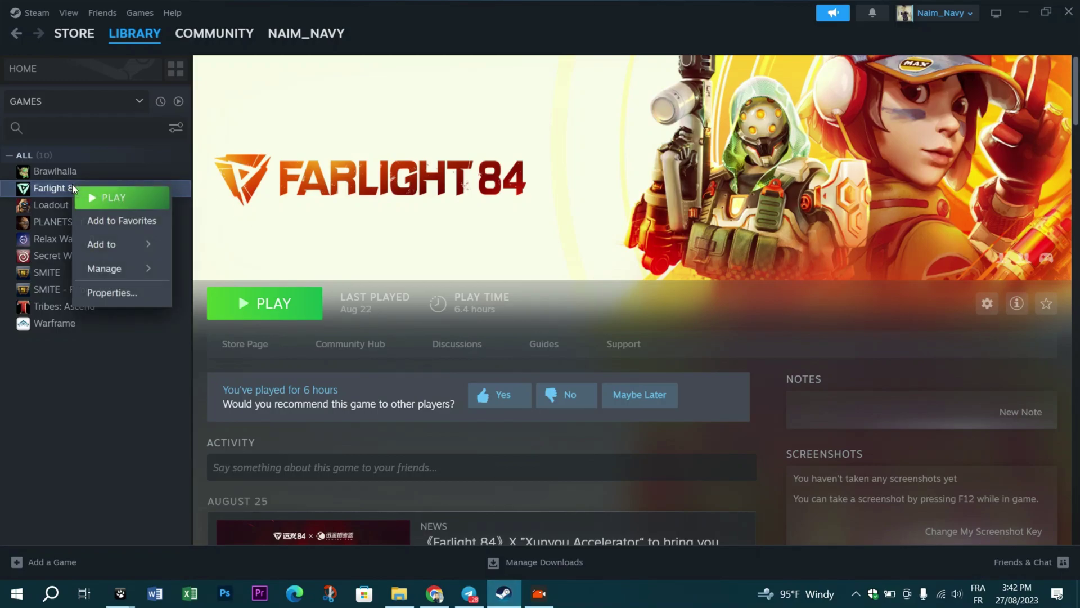
left_click(111, 292)
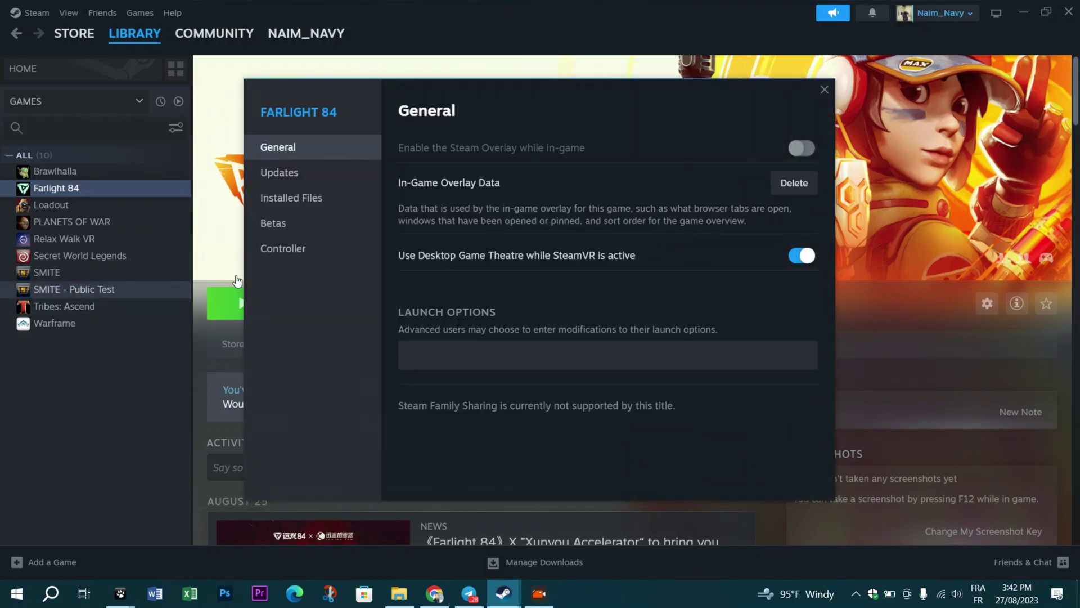
left_click(303, 201)
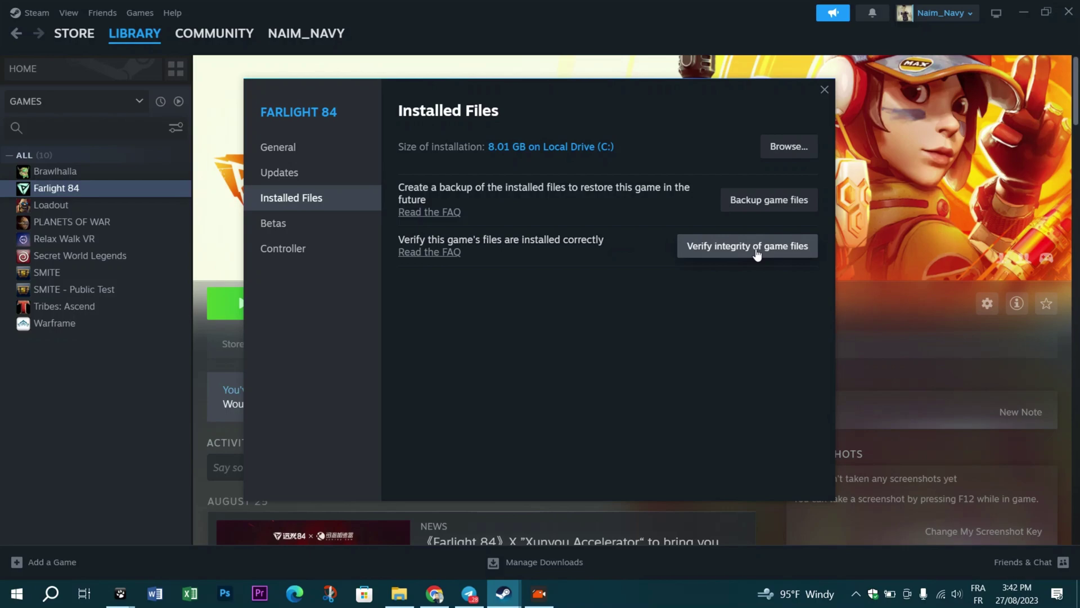
left_click(775, 249)
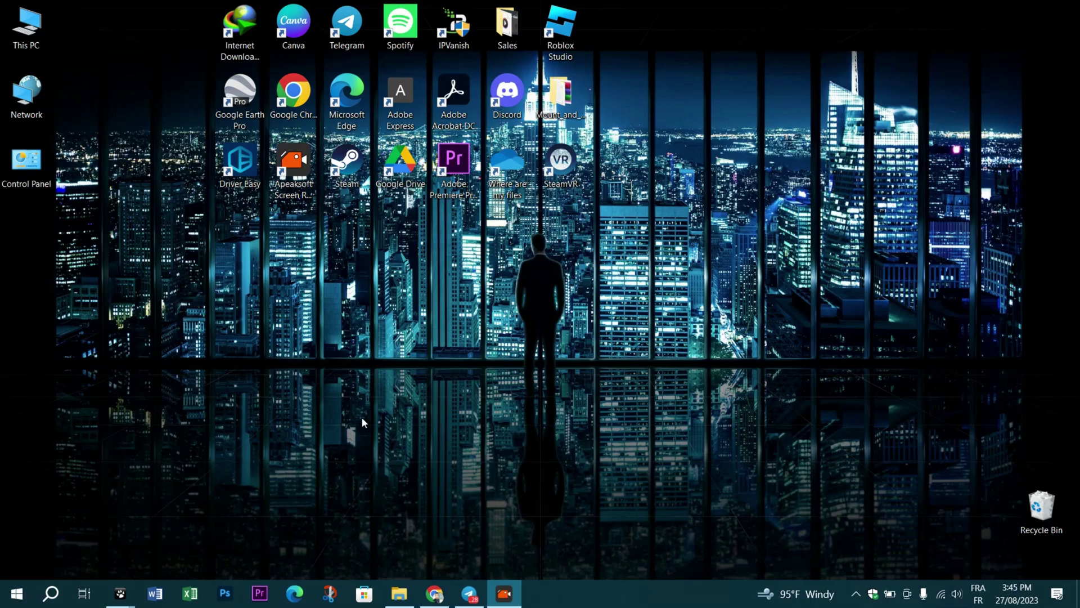
Open %appdata% from Run, go up to AppData and enter Local
key("super+r")
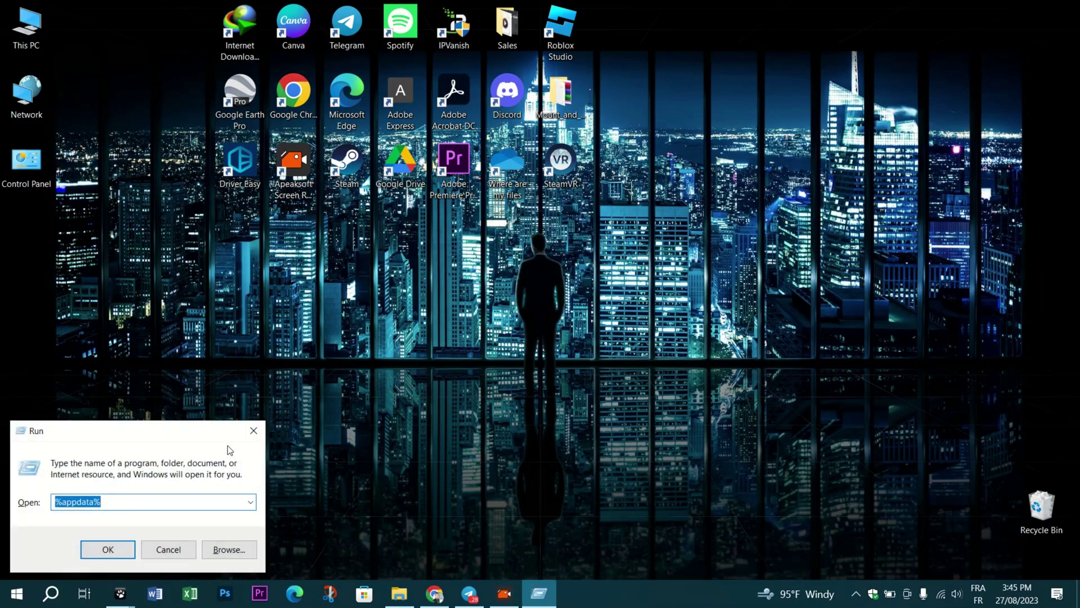
left_click_drag(110, 501, 39, 502)
left_click(126, 506)
left_click(108, 549)
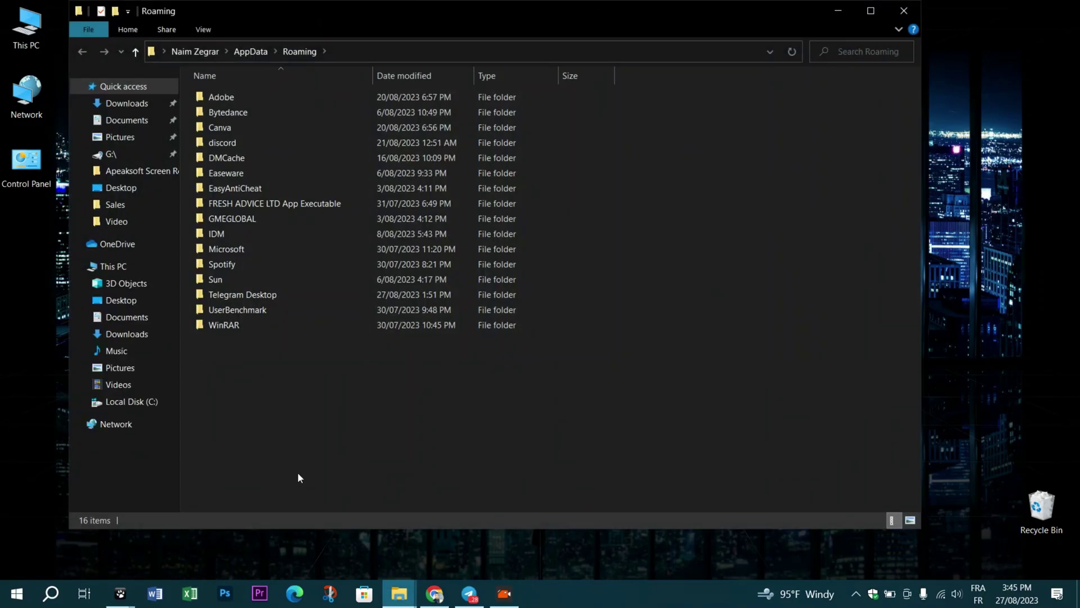
key("alt+Up")
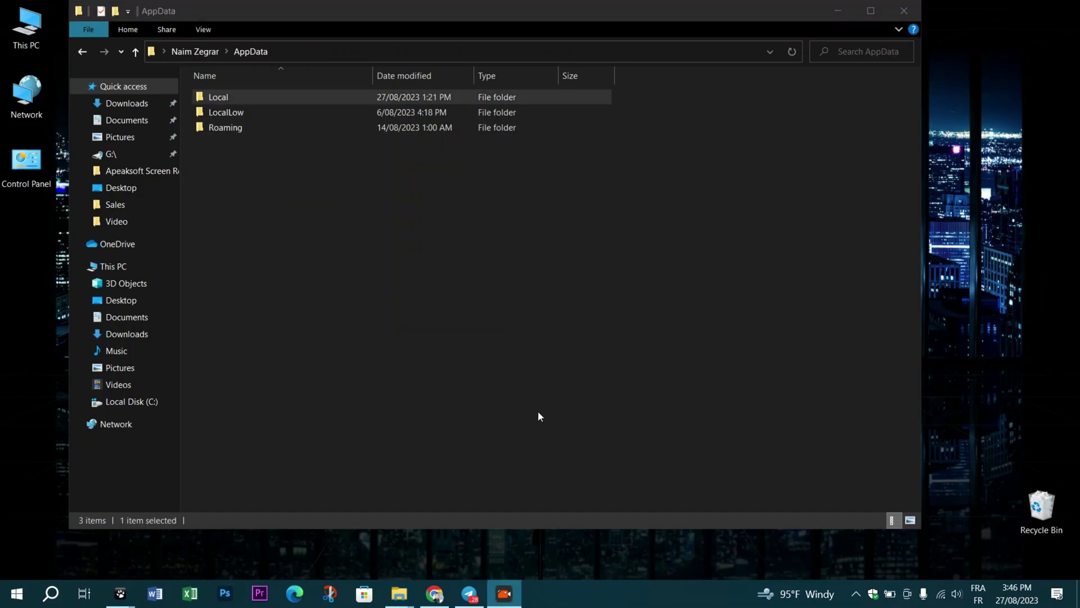
double_click(228, 96)
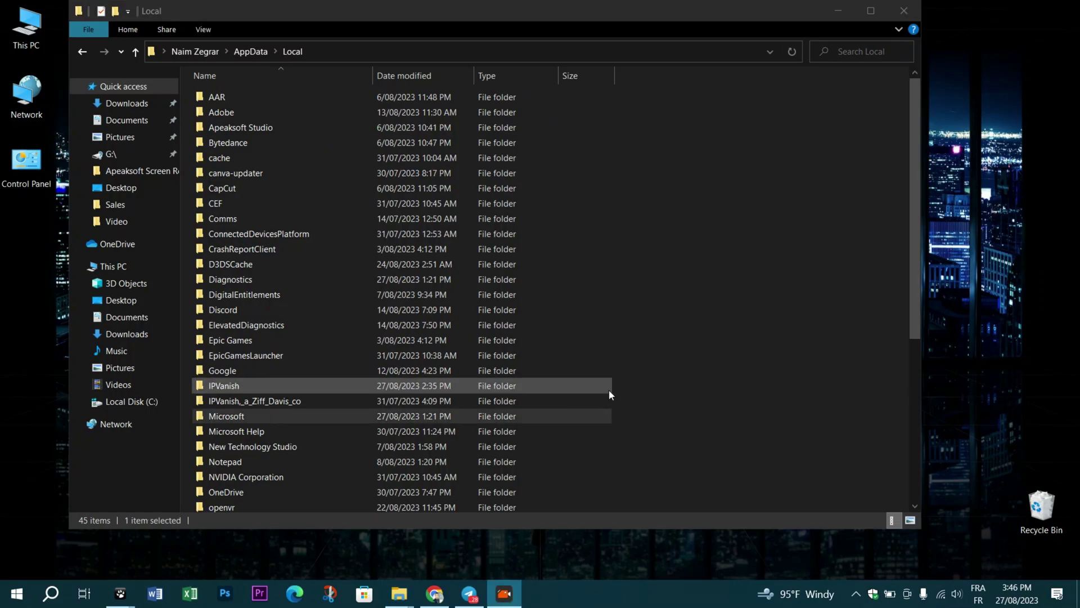
Delete iconcache_custom_stream from Local\Microsoft\Windows\Explorer
left_click(226, 416)
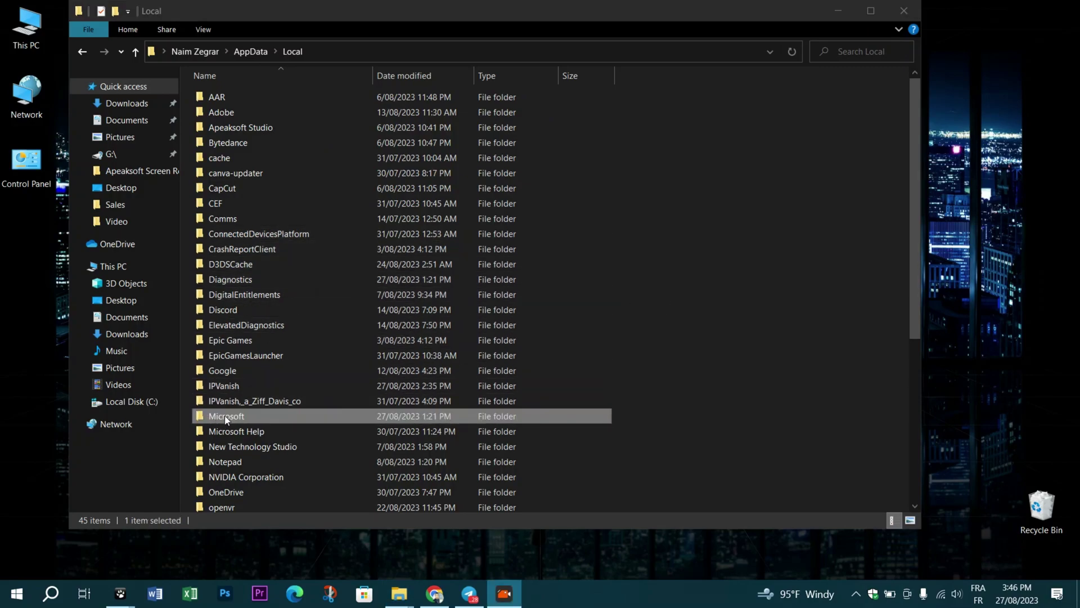
double_click(227, 416)
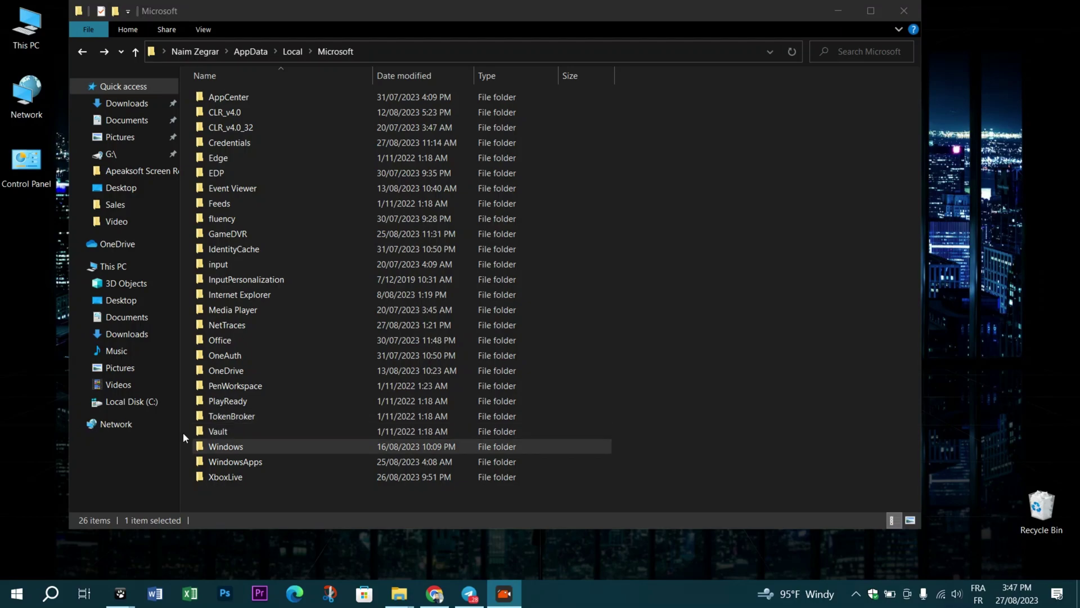
double_click(255, 446)
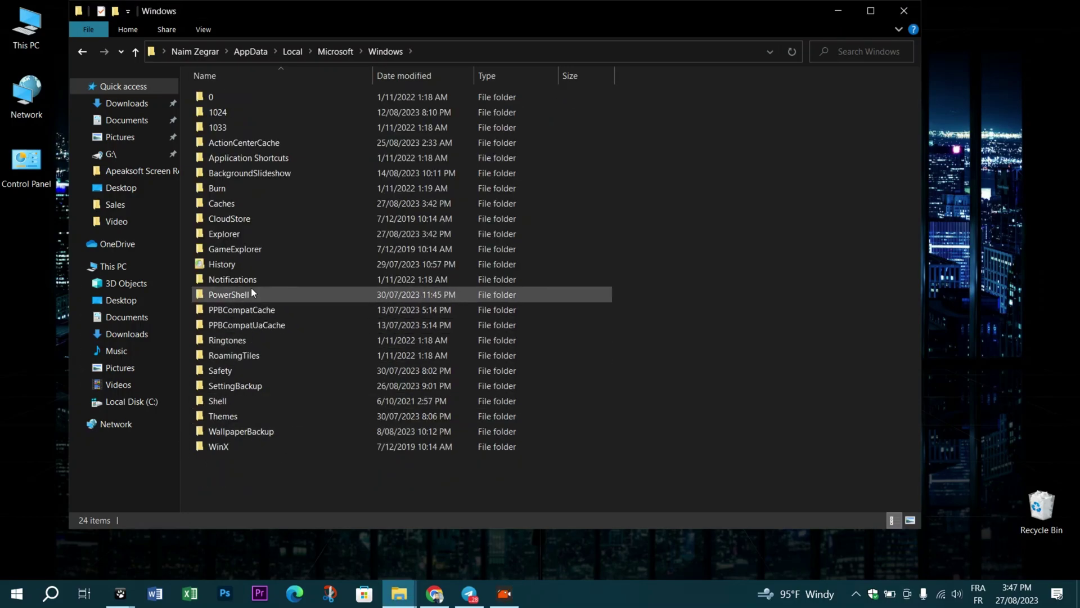
double_click(224, 234)
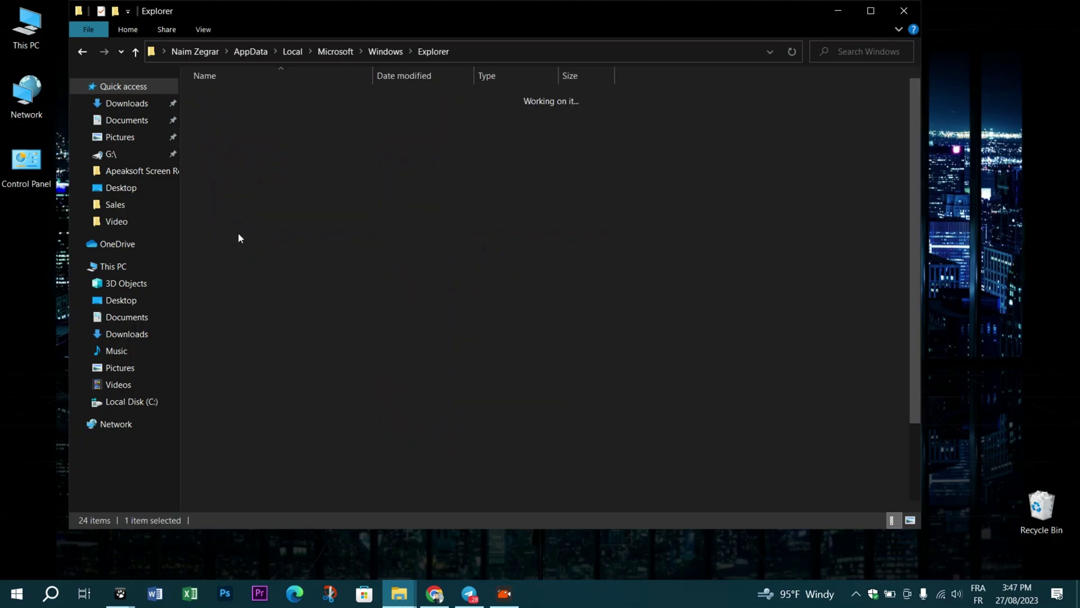
scroll(570, 417, "down", 1)
left_click(570, 371)
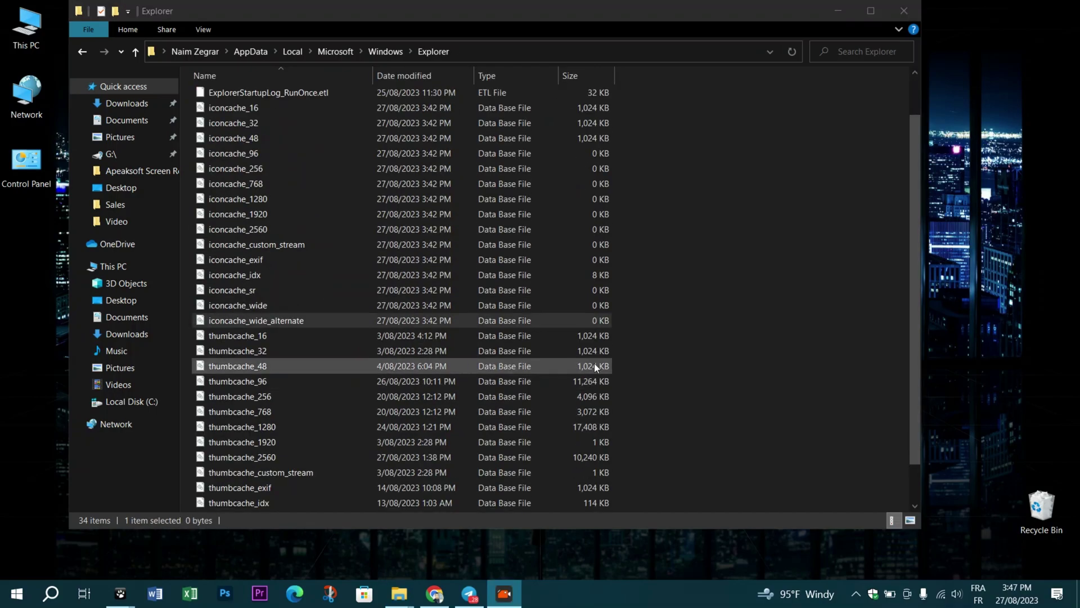
right_click(243, 244)
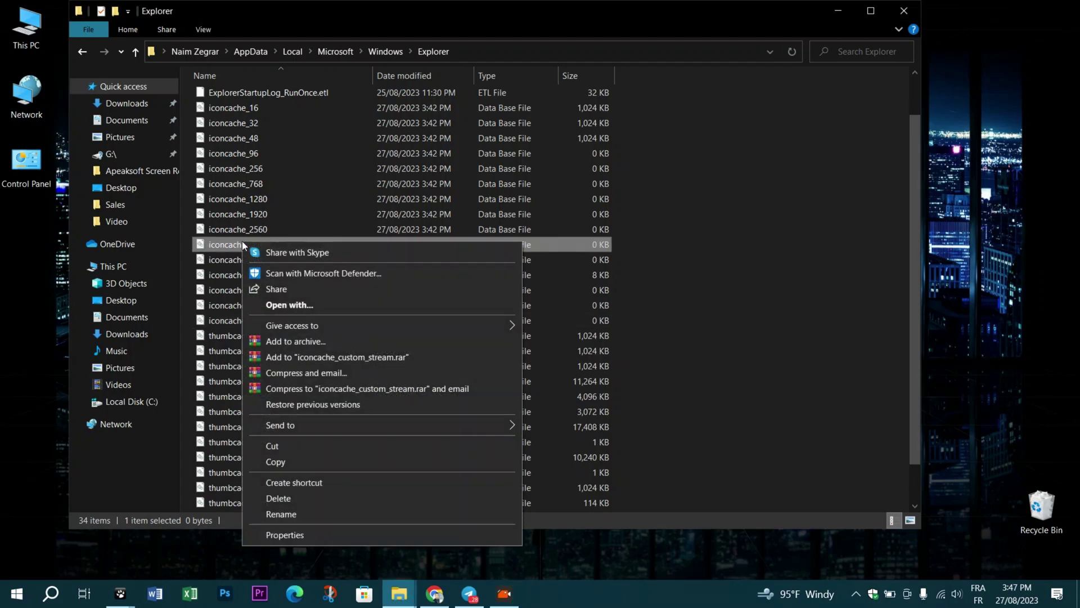
left_click(297, 496)
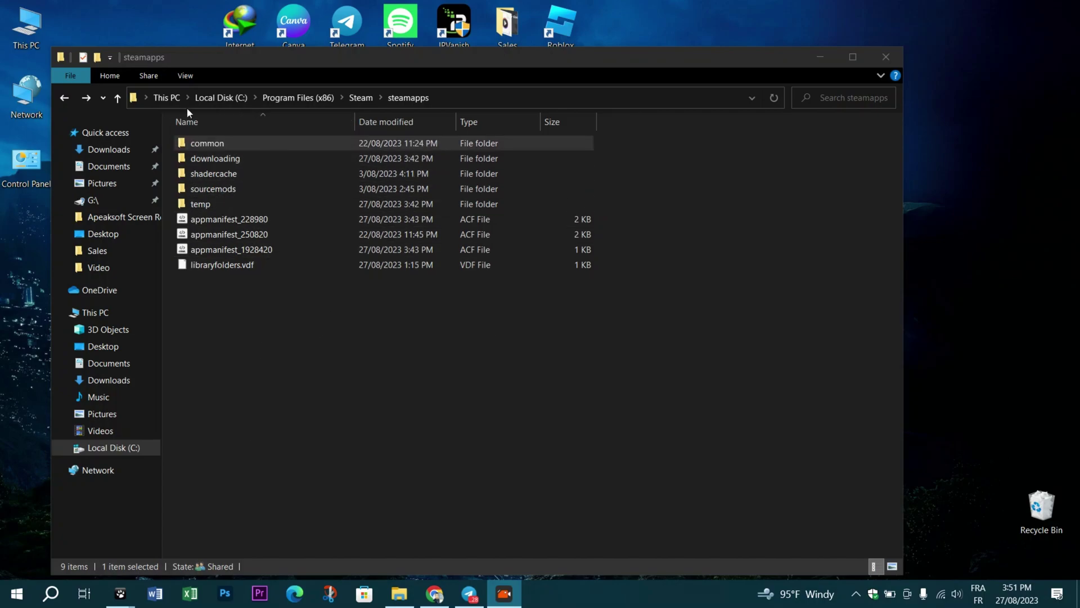
Create a SolarlandClient shortcut in common\Farlight 84\WindowsClient, move it to the desktop, and close Explorer
double_click(206, 144)
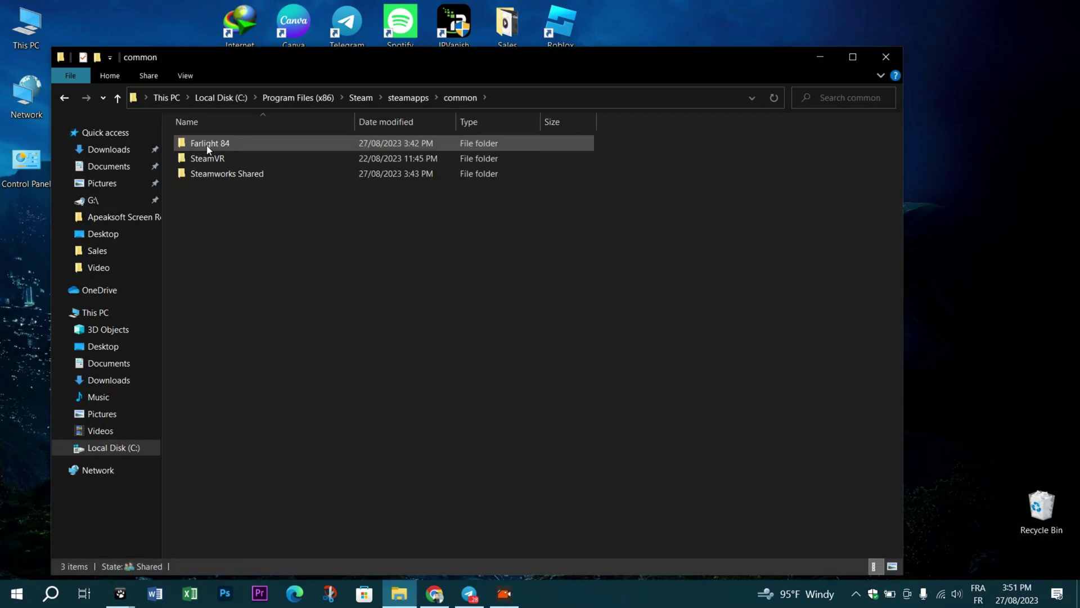
double_click(219, 144)
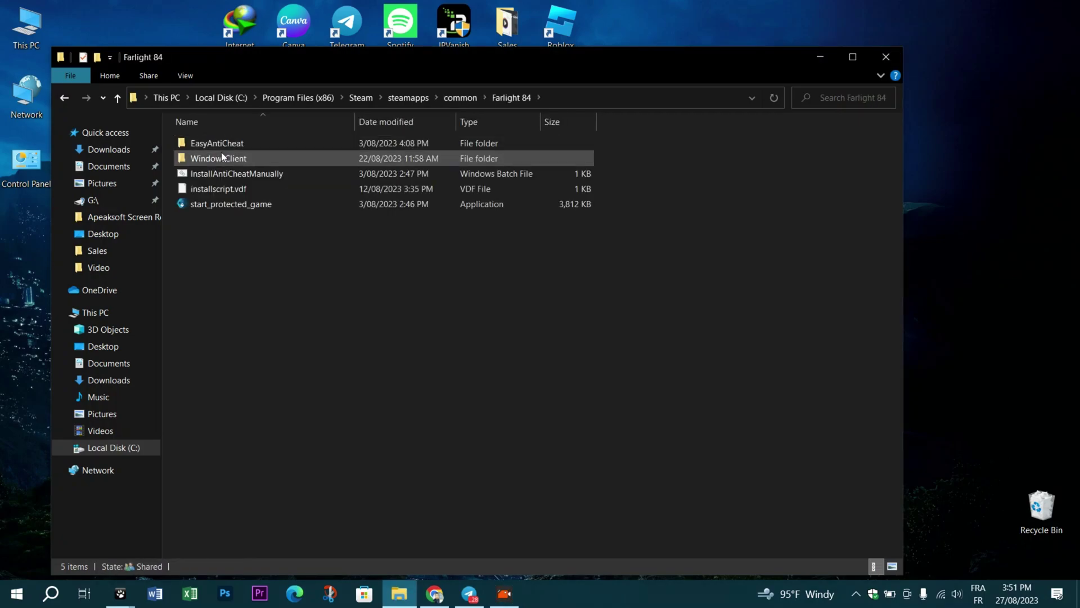
double_click(221, 158)
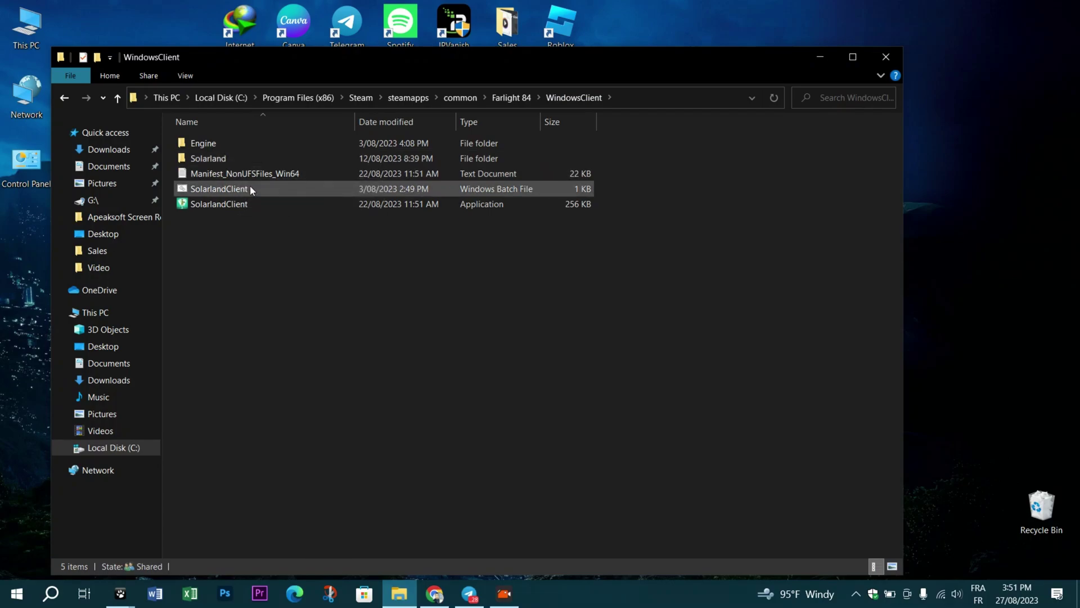
right_click(219, 203)
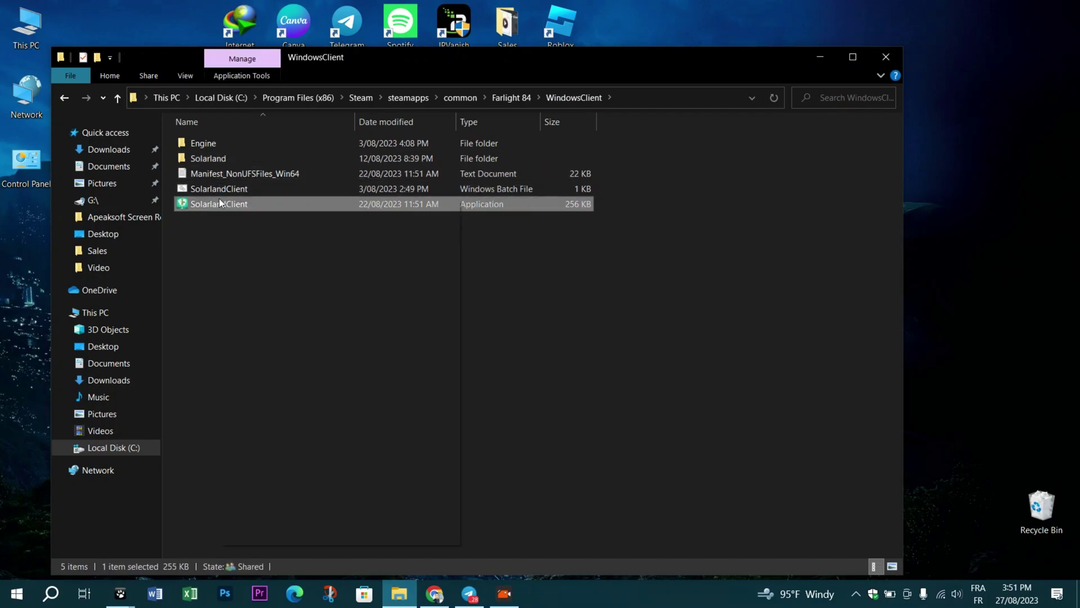
left_click(270, 481)
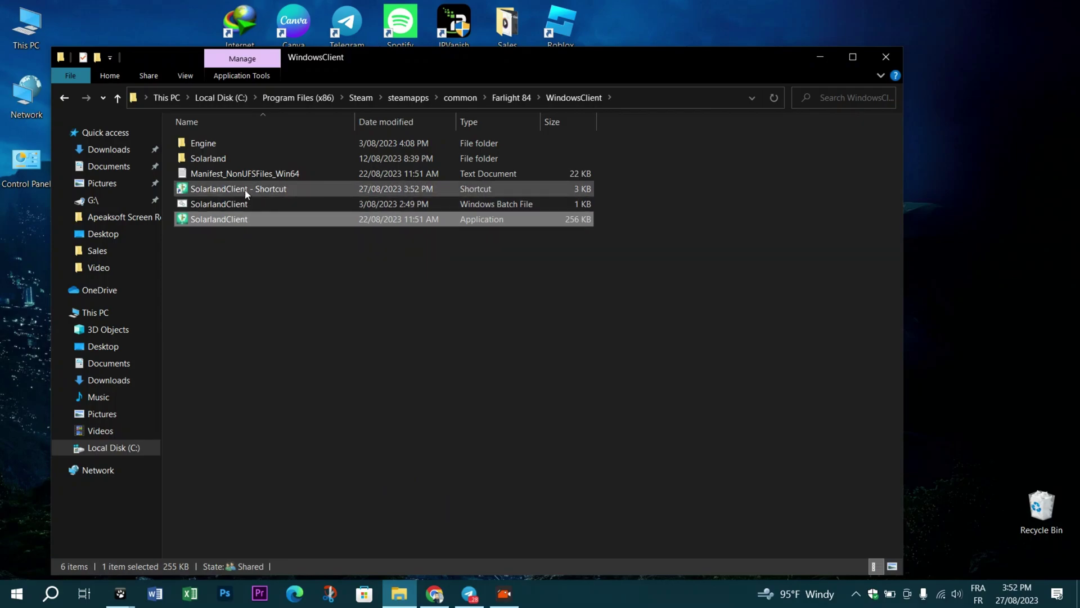
mouse_move(245, 190)
left_mouse_down()
mouse_move(169, 265)
mouse_move(25, 253)
left_mouse_up()
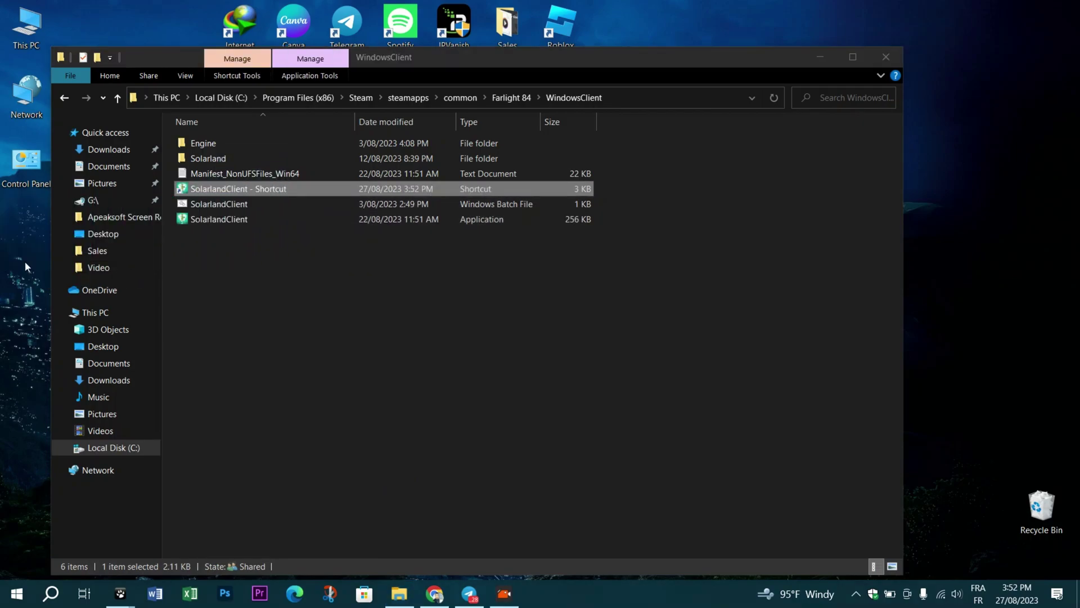
left_click(885, 57)
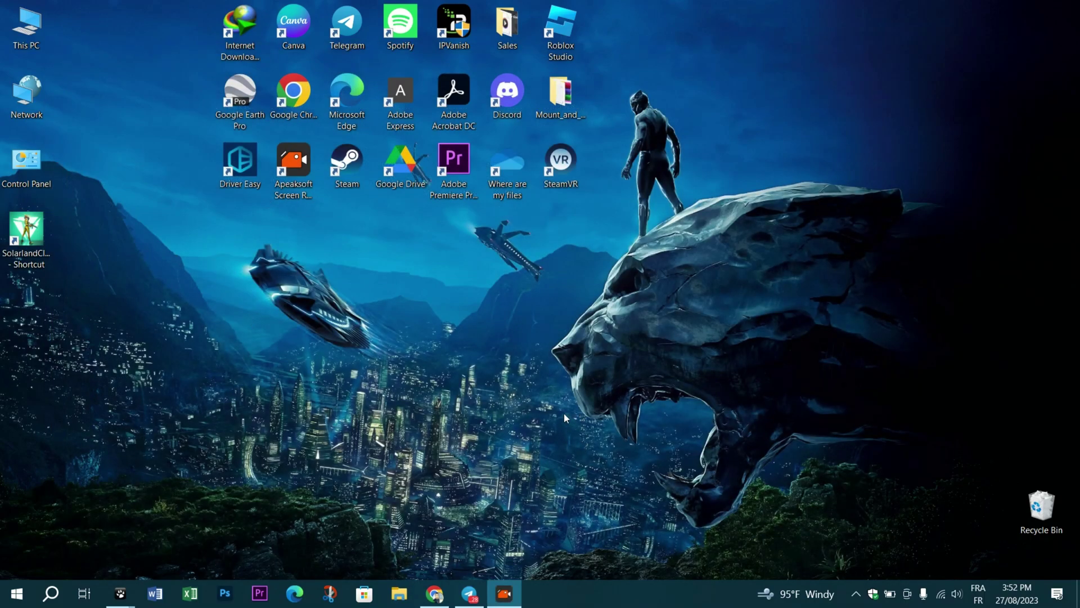
Move the SolarlandClient shortcut beneath the other desktop icons
left_click(27, 241)
mouse_move(35, 253)
left_mouse_down()
mouse_move(284, 240)
mouse_move(253, 237)
left_mouse_up()
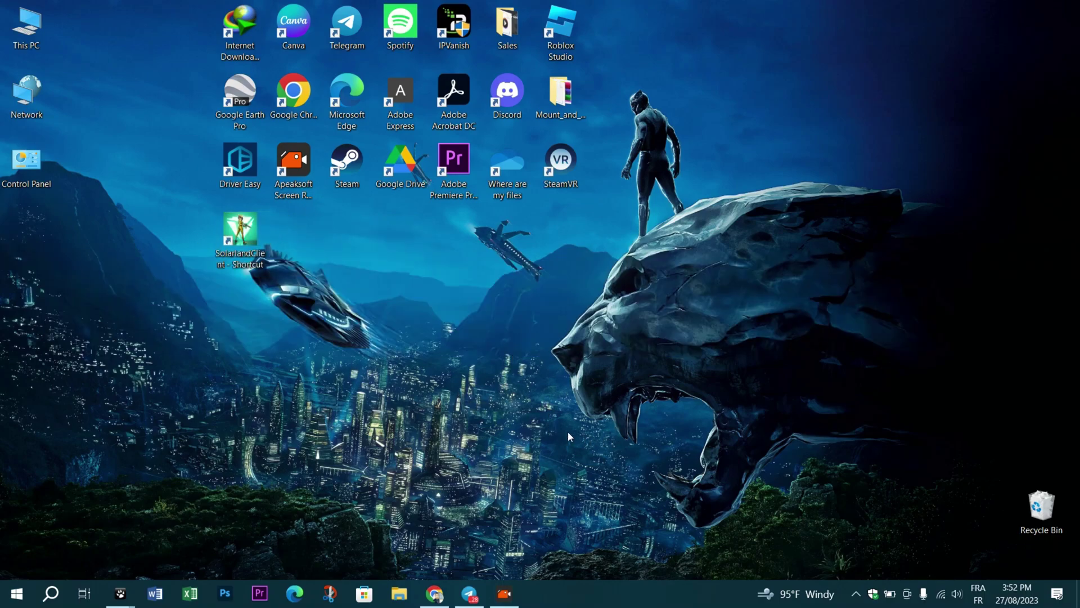
left_click(574, 411)
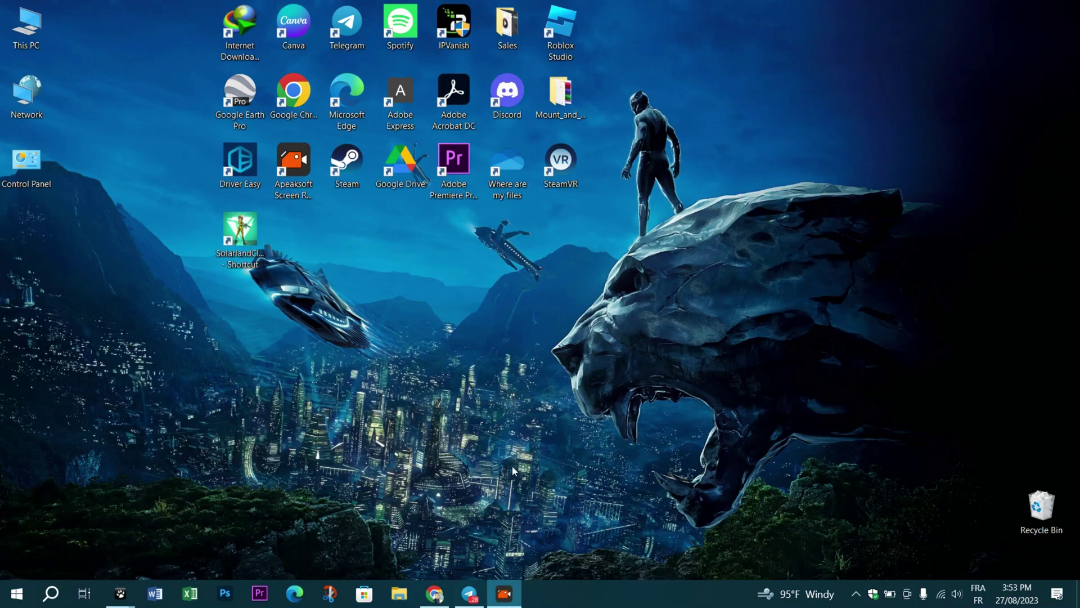
Restart the Windows Explorer process from Task Manager, then close Task Manager
key("ctrl+shift+Escape")
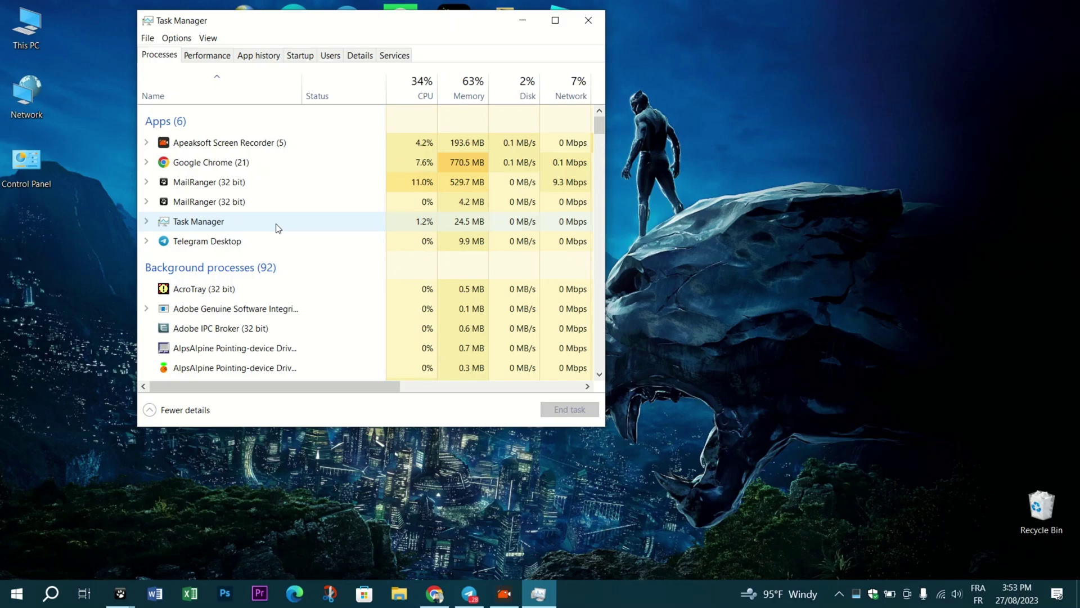
left_click(276, 220)
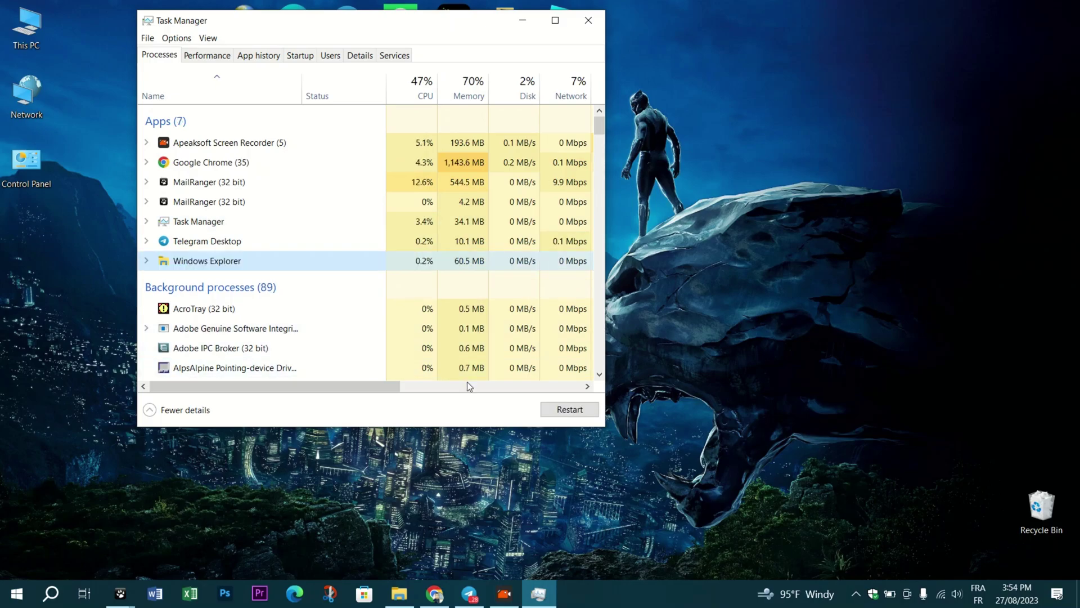
left_click(568, 409)
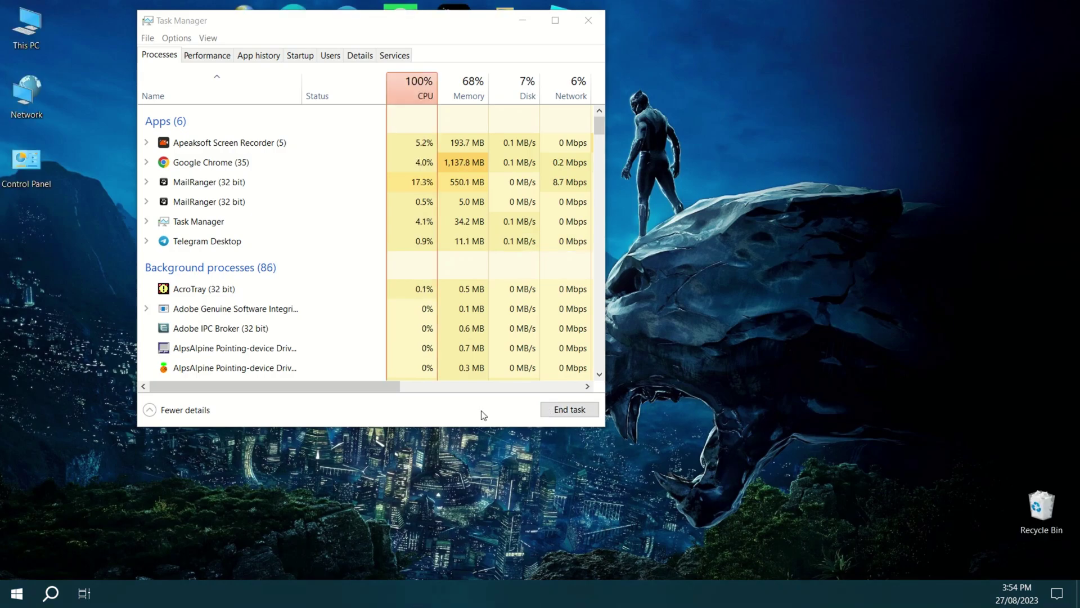
left_click(588, 20)
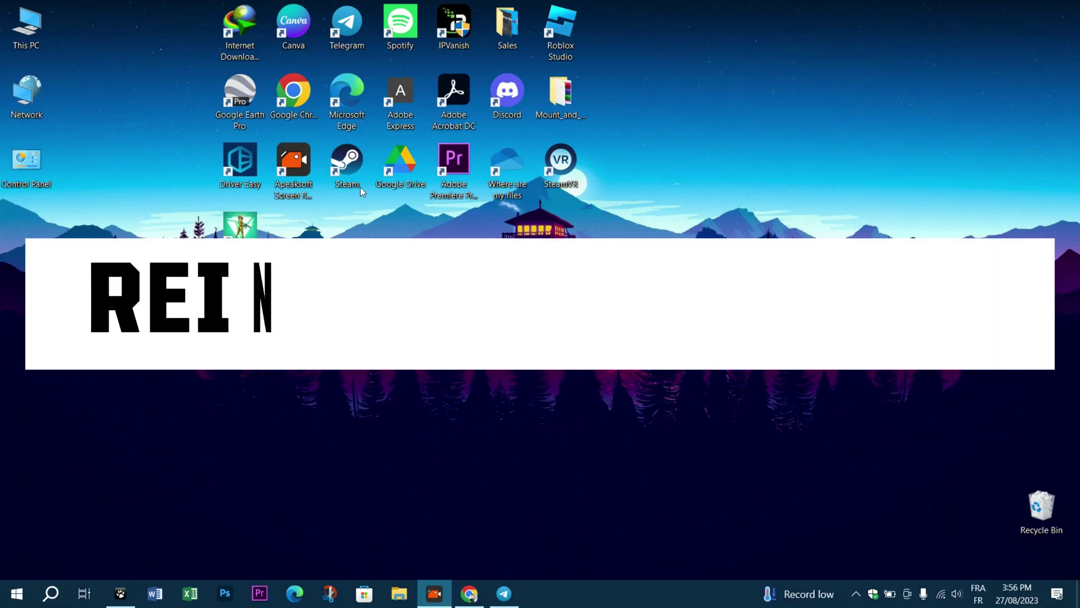
Relaunch Steam from its desktop icon
double_click(347, 169)
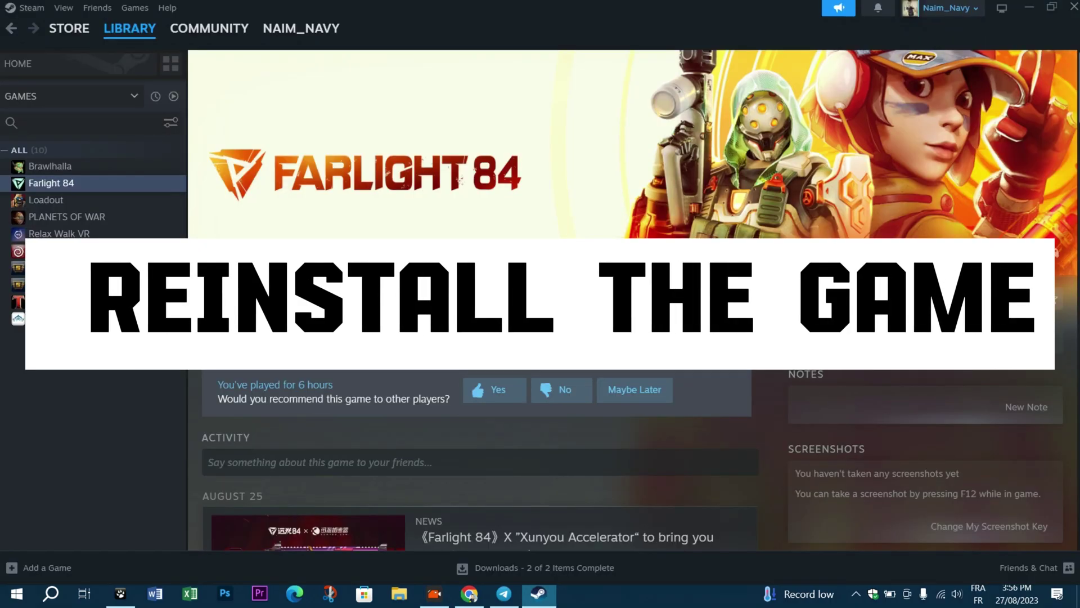